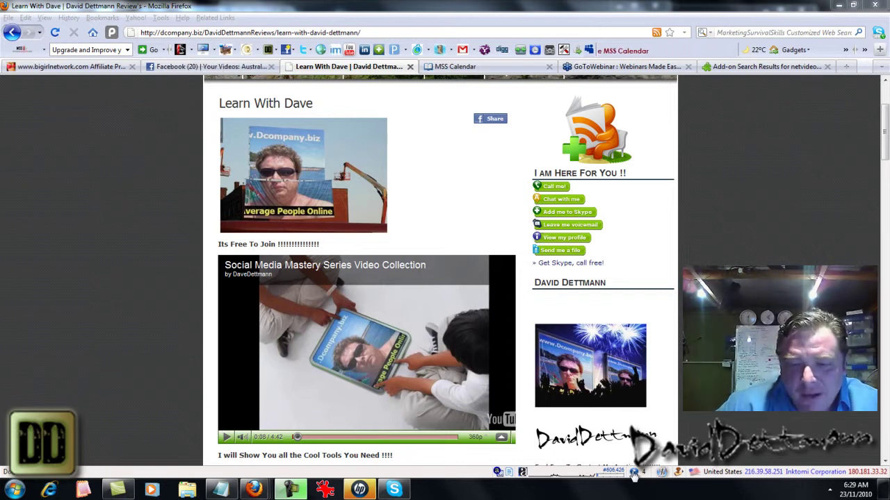
# Check NetVideoHunter's captured-video list, close it, and open Firefox's Tools menu.
pyautogui.click(634, 473)
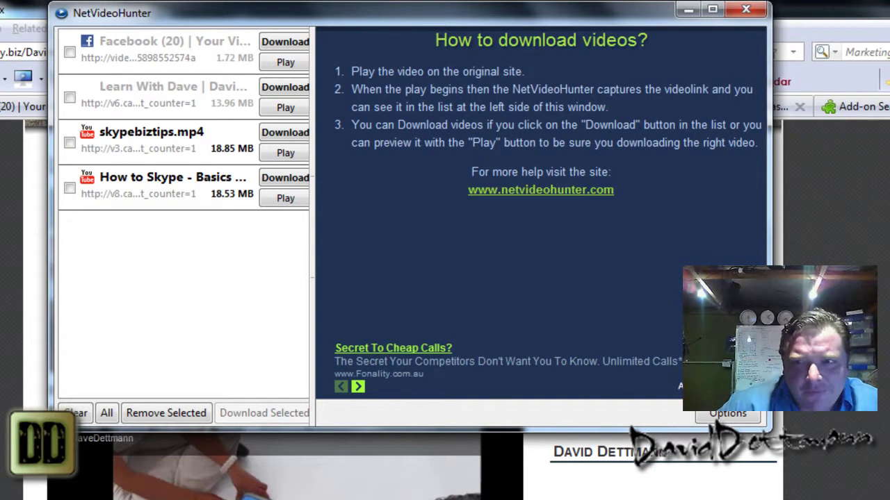
pyautogui.press('Escape')
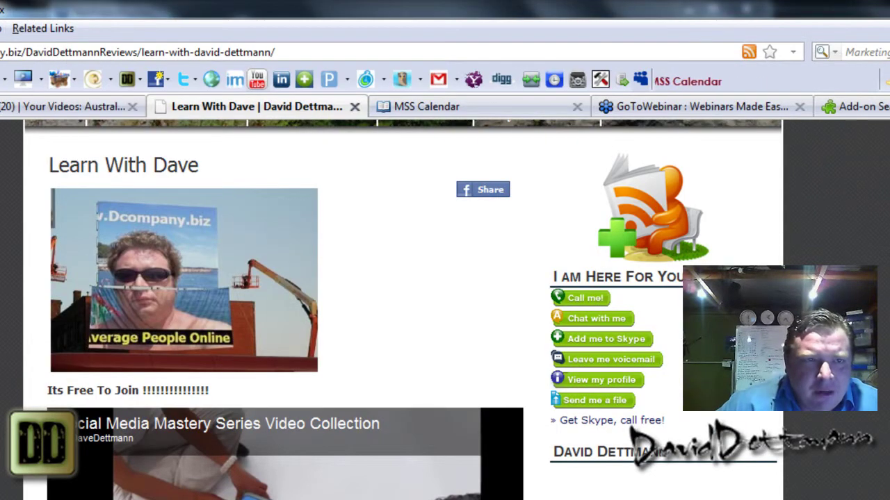
pyautogui.click(207, 36)
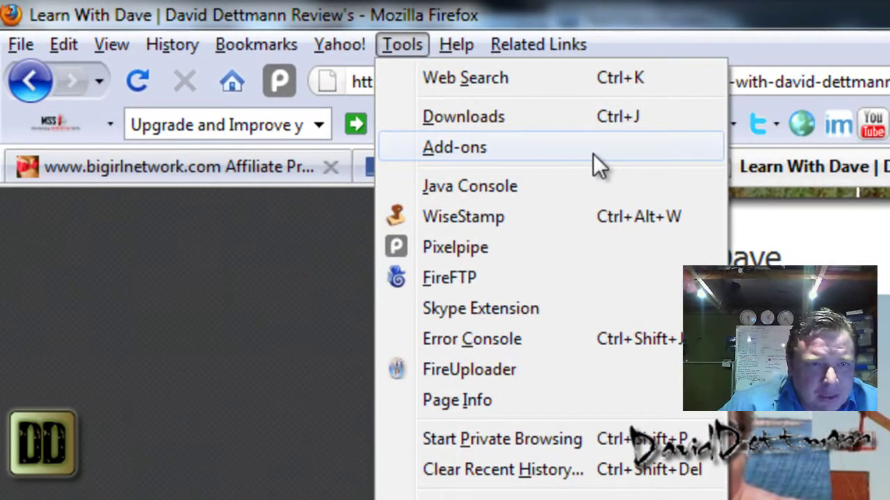
# Search the Add-ons manager for netvideohunter and open all 2 results.
pyautogui.click(593, 154)
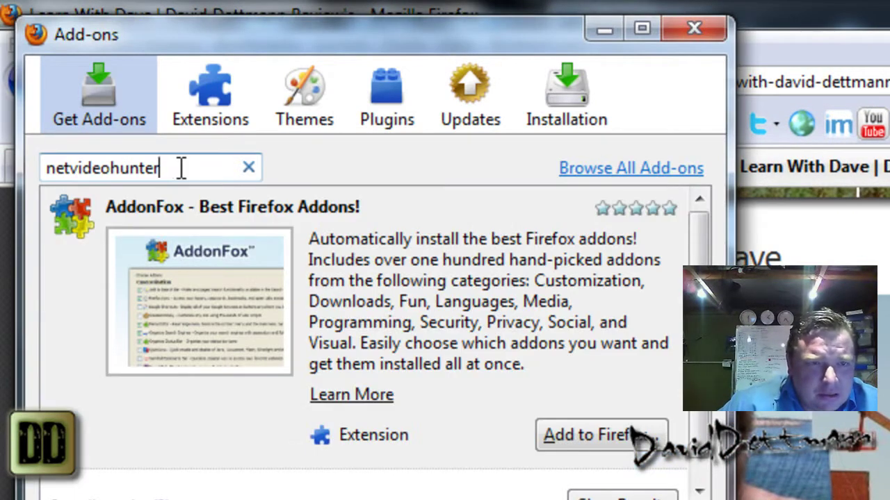
pyautogui.moveTo(180, 168); pyautogui.dragTo(43, 171)
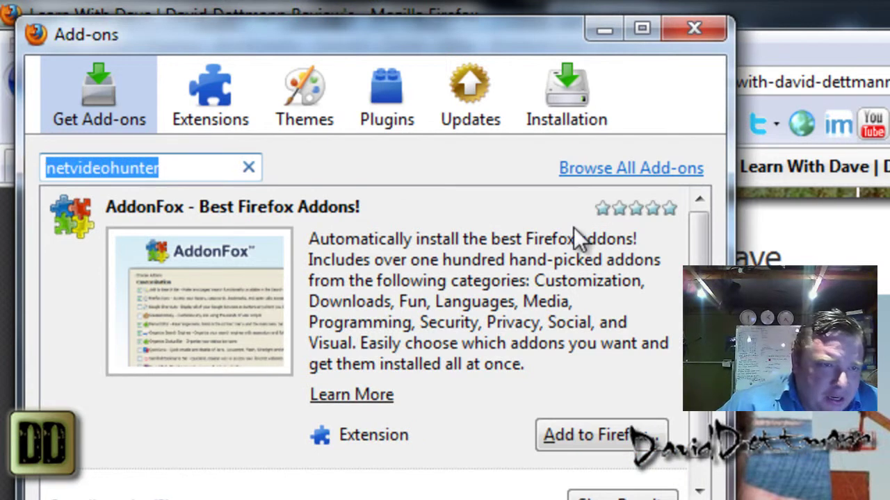
pyautogui.click(694, 236)
pyautogui.scroll(1, 701, 236)
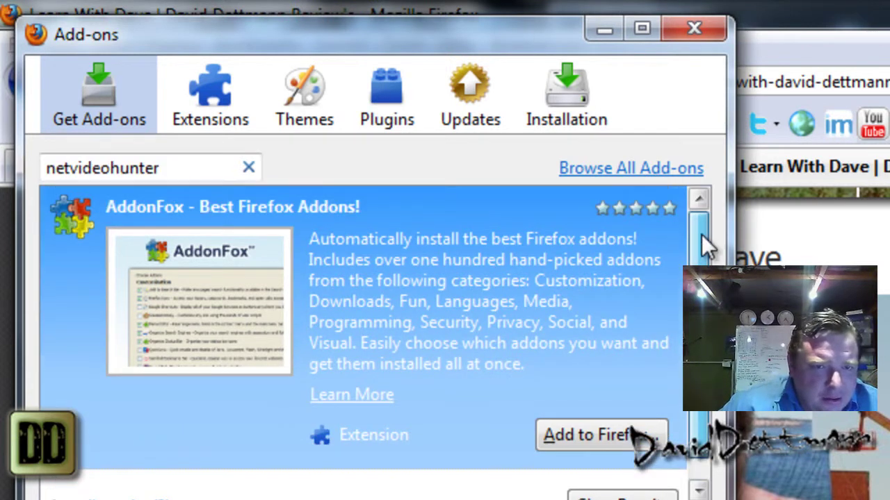
pyautogui.scroll(-1, 710, 194)
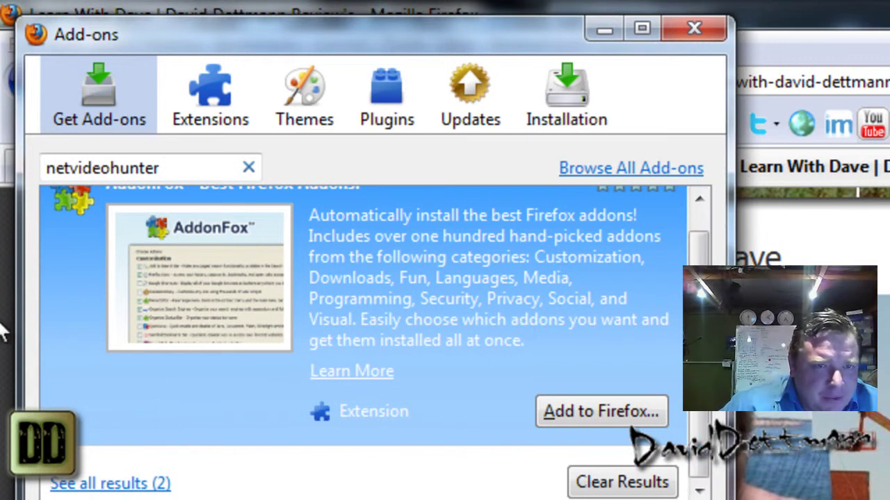
pyautogui.click(108, 487)
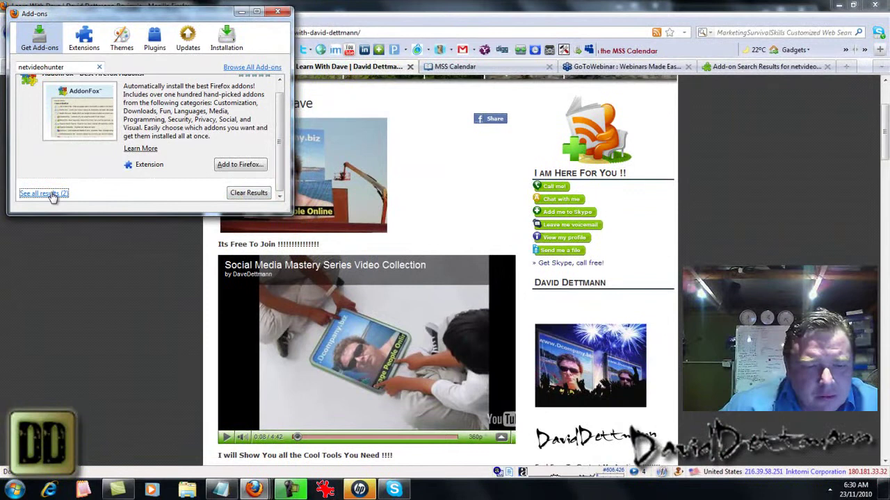
# Install NetVideoHunter Video Downloader from the Mozilla add-on search results.
pyautogui.click(780, 67)
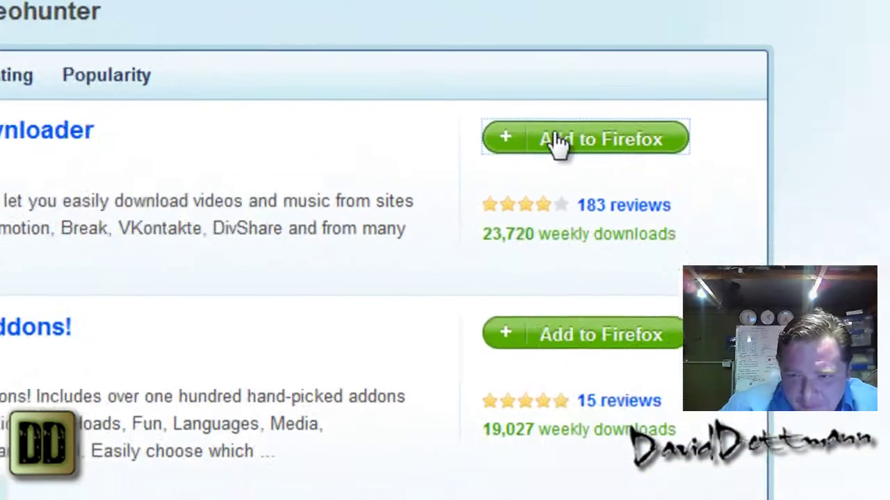
pyautogui.click(464, 103)
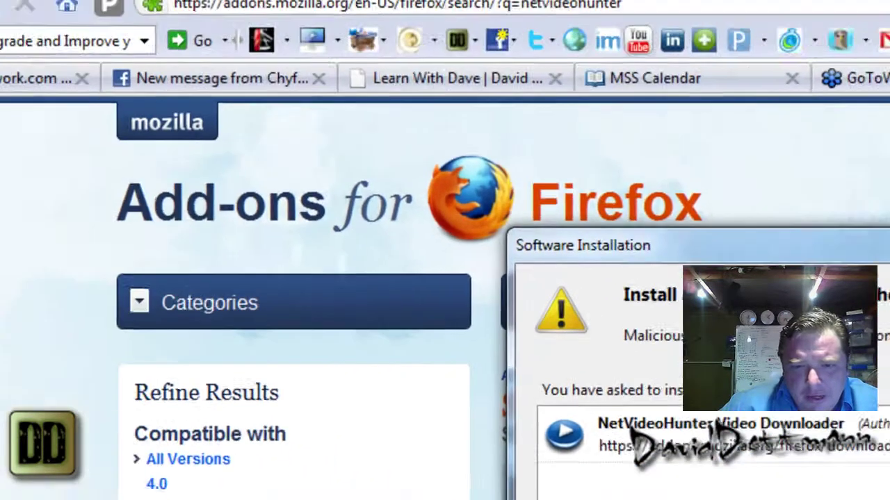
pyautogui.click(559, 443)
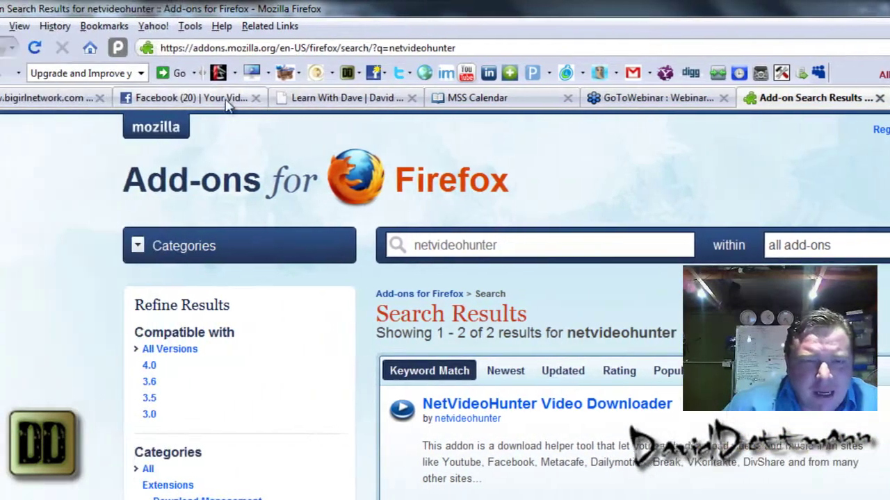
# On the Facebook videos page, play My Pig Dash for a few seconds, then pause it.
pyautogui.click(38, 97)
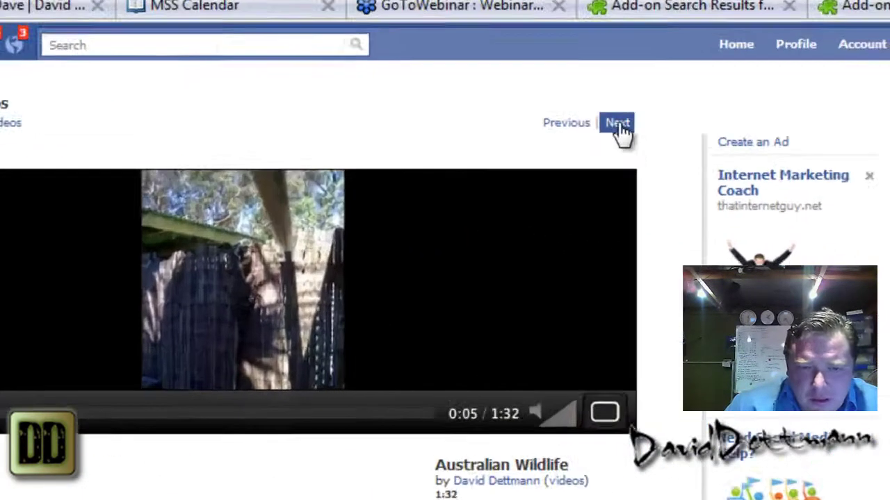
pyautogui.click(616, 124)
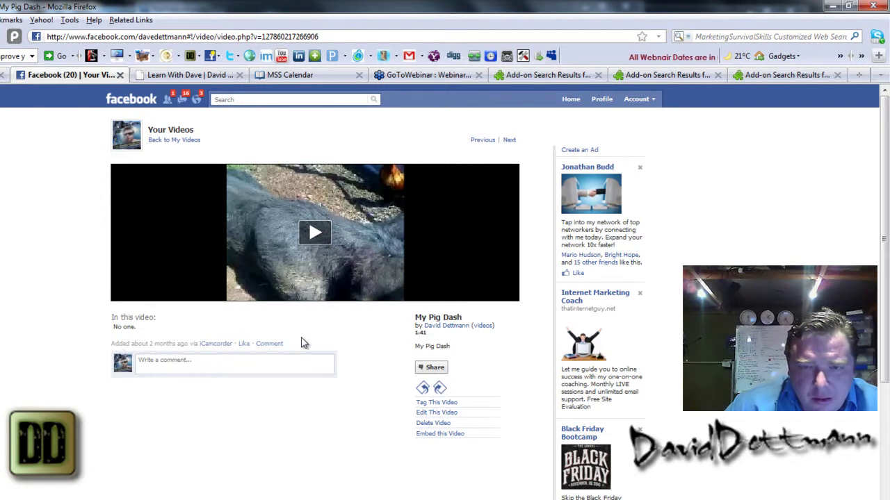
pyautogui.click(314, 235)
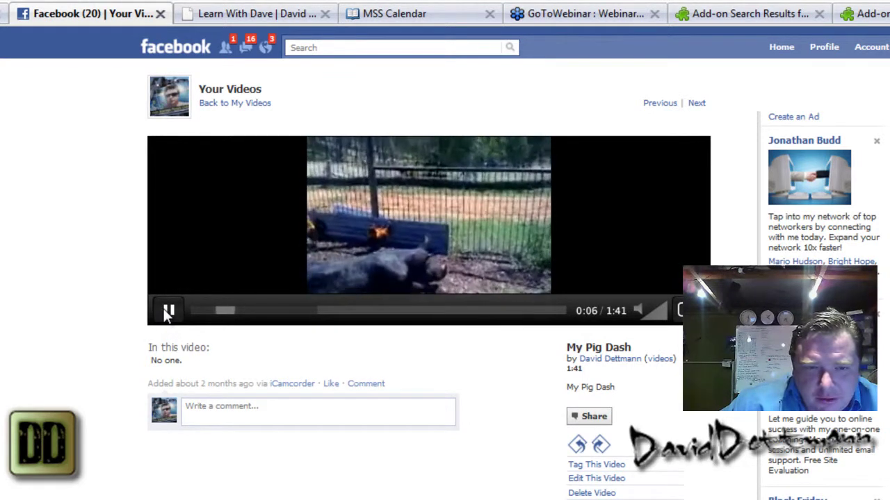
pyautogui.click(168, 312)
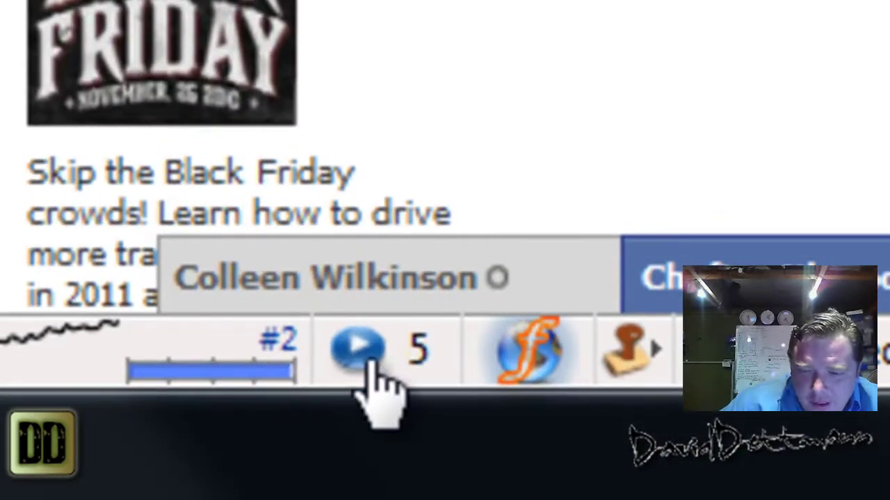
# In NetVideoHunter, tick the captured 2.08 MB Facebook video, preview it, and download it.
pyautogui.click(358, 354)
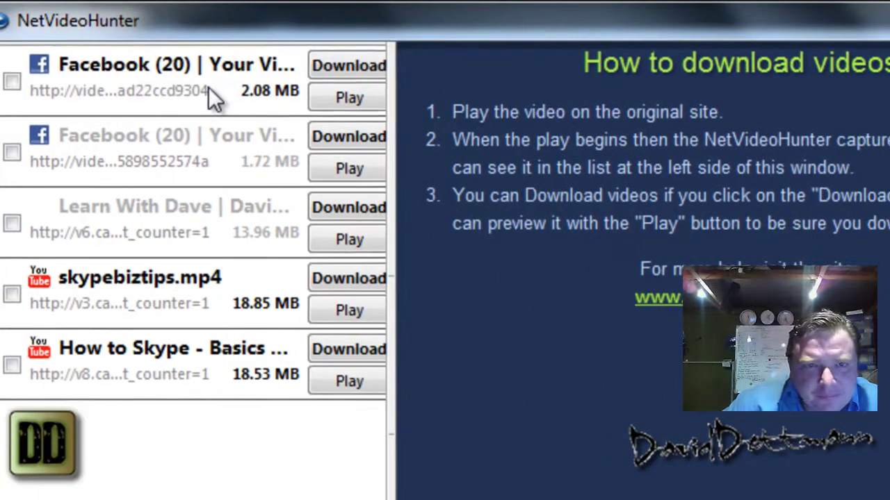
pyautogui.click(11, 82)
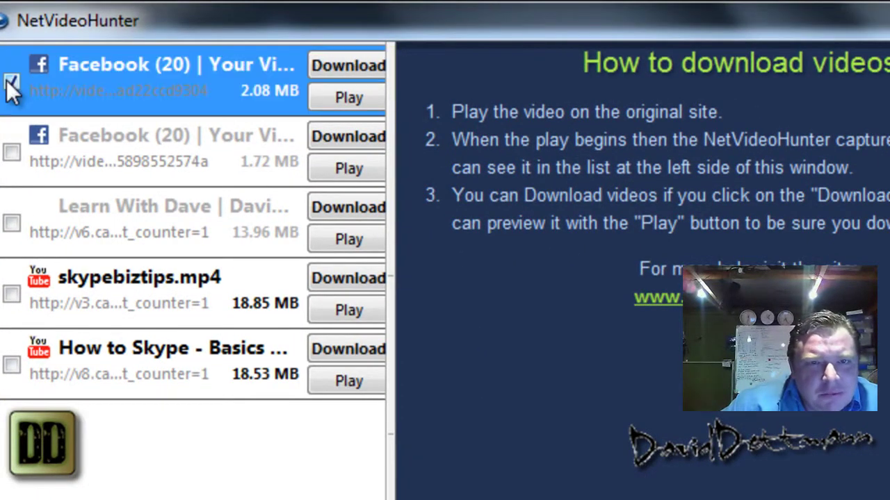
pyautogui.click(341, 102)
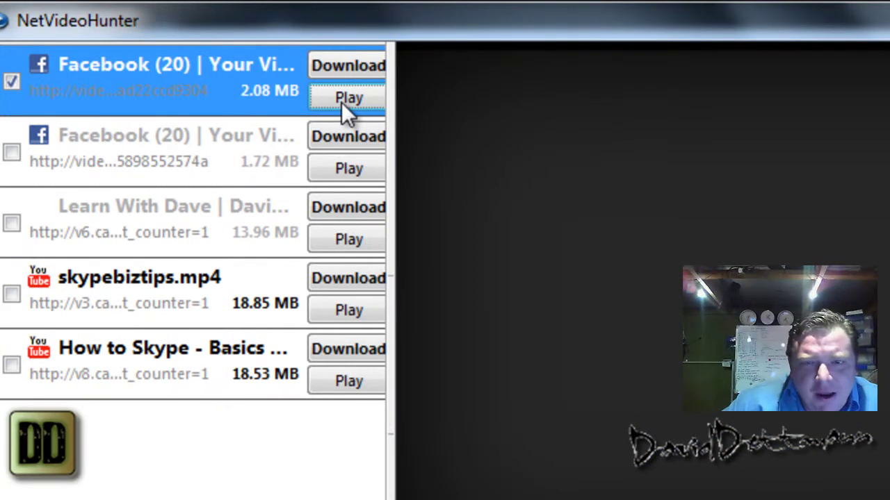
pyautogui.click(346, 171)
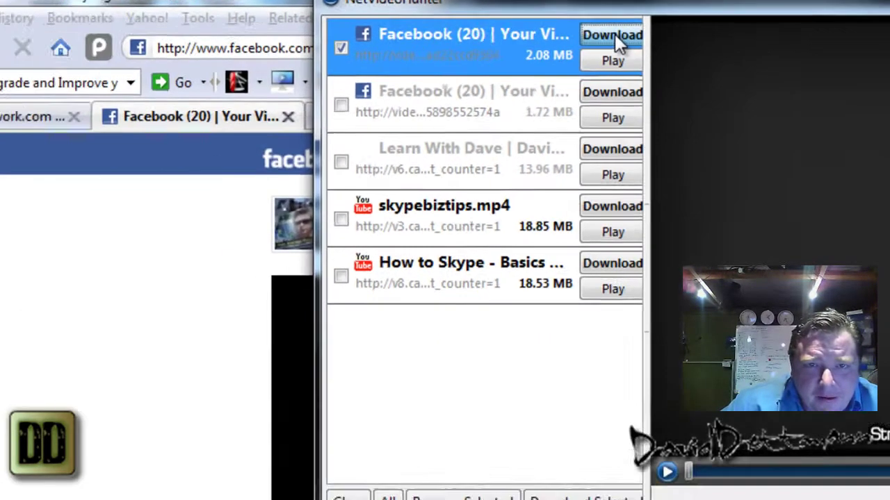
pyautogui.click(362, 68)
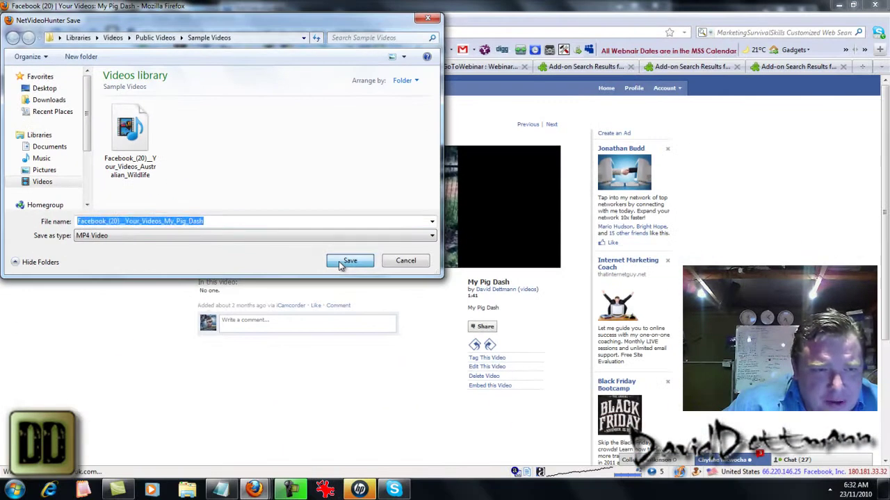
# Save My Pig Dash as an MP4 and open it from Downloads in Windows Media Player.
pyautogui.click(350, 262)
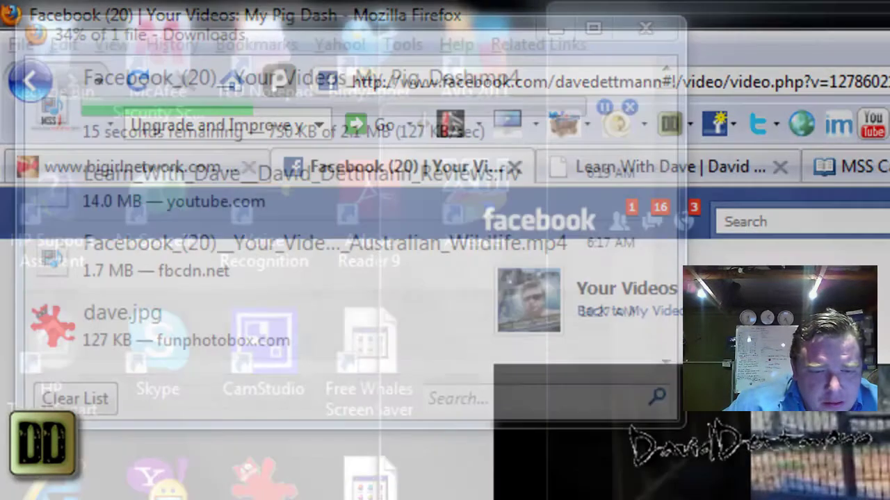
pyautogui.click(89, 12)
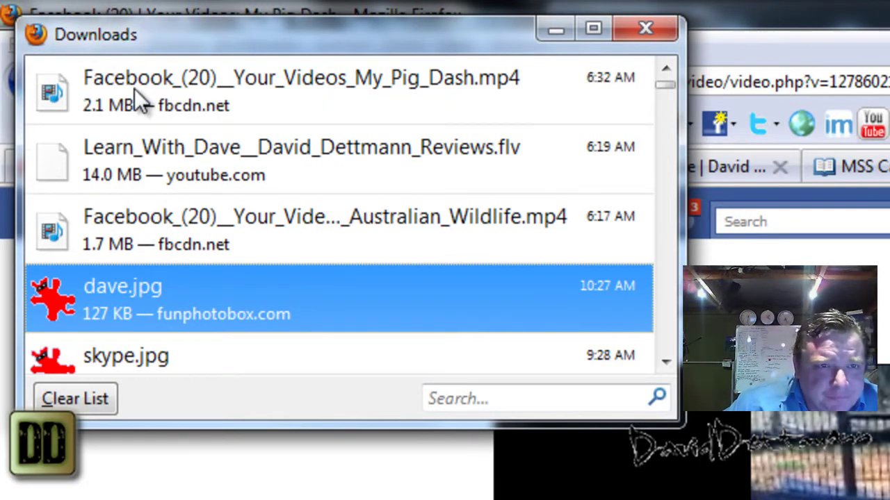
pyautogui.click(316, 98)
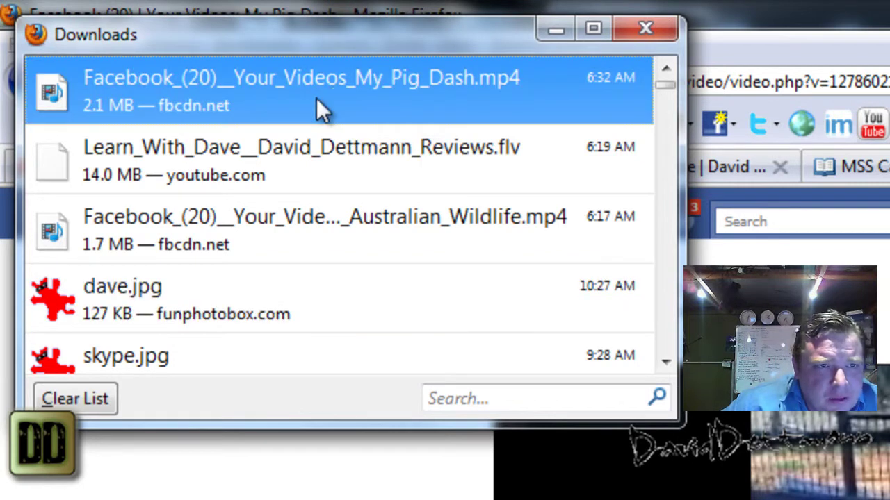
pyautogui.doubleClick(316, 98)
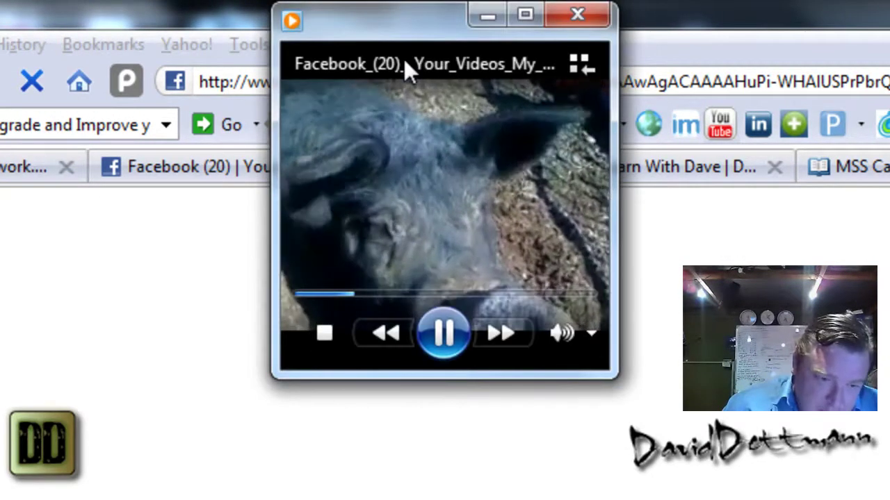
# Pause and resume the pig video in Windows Media Player.
pyautogui.click(439, 340)
pyautogui.click(442, 333)
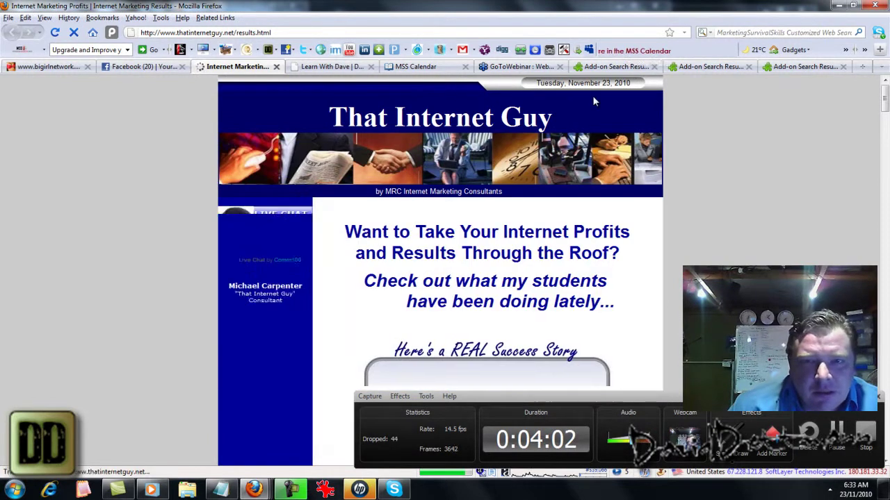
# Close the Internet Marketing tab and browse the Learn With Dave blog's tutorial posts.
pyautogui.click(276, 67)
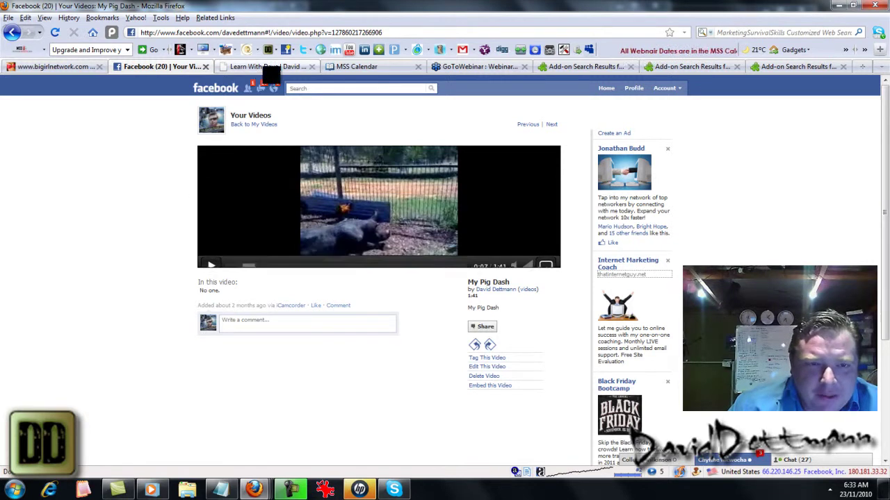
pyautogui.click(268, 67)
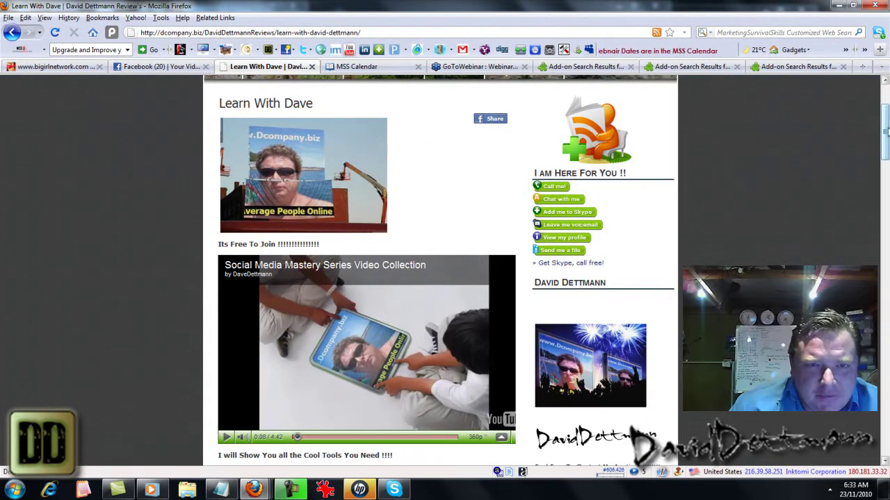
pyautogui.scroll(-5, 886, 172)
pyautogui.scroll(-3, 886, 172)
pyautogui.scroll(6, 887, 172)
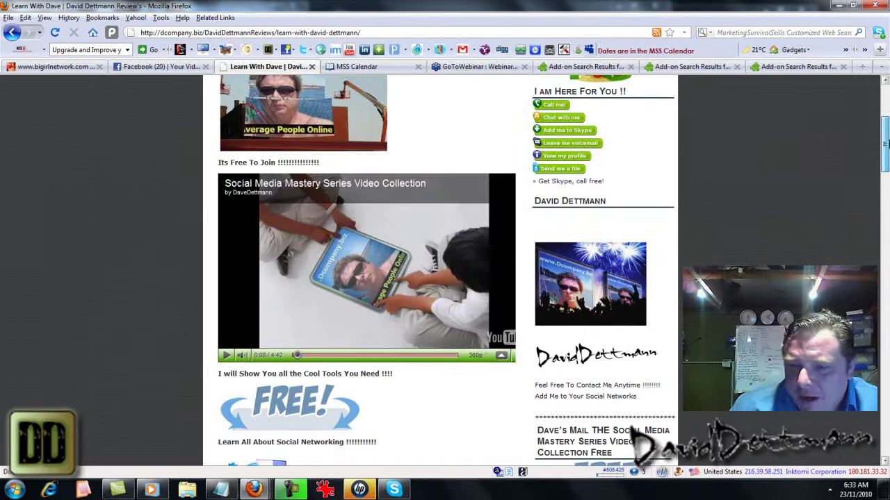
pyautogui.scroll(2, 887, 173)
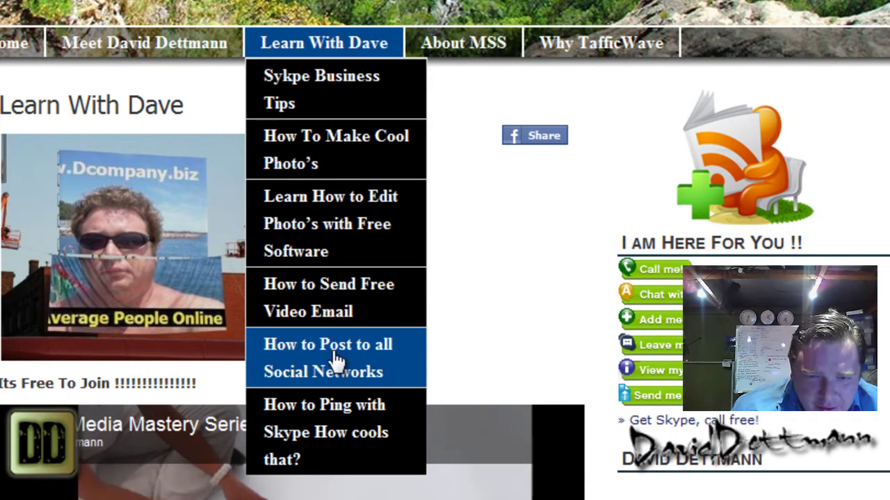
# Open the 'How to Post to all Social Networks' post and scroll to its embedded video.
pyautogui.click(366, 369)
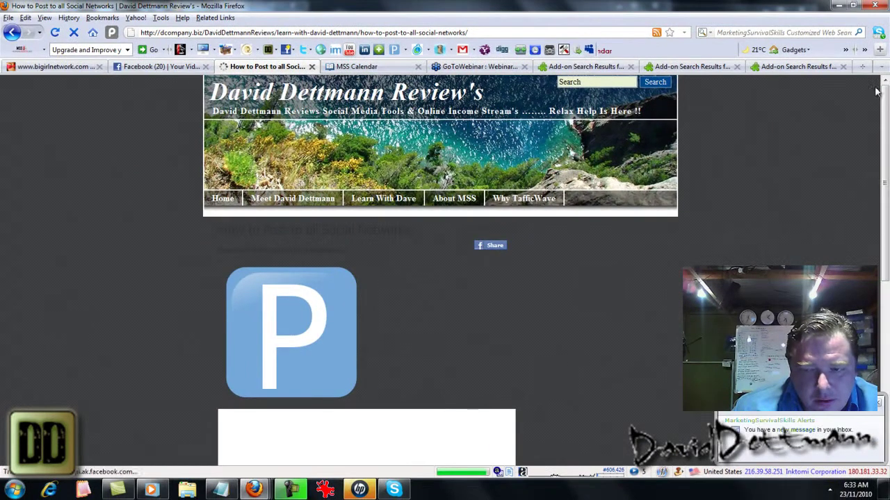
pyautogui.moveTo(877, 90); pyautogui.dragTo(883, 160)
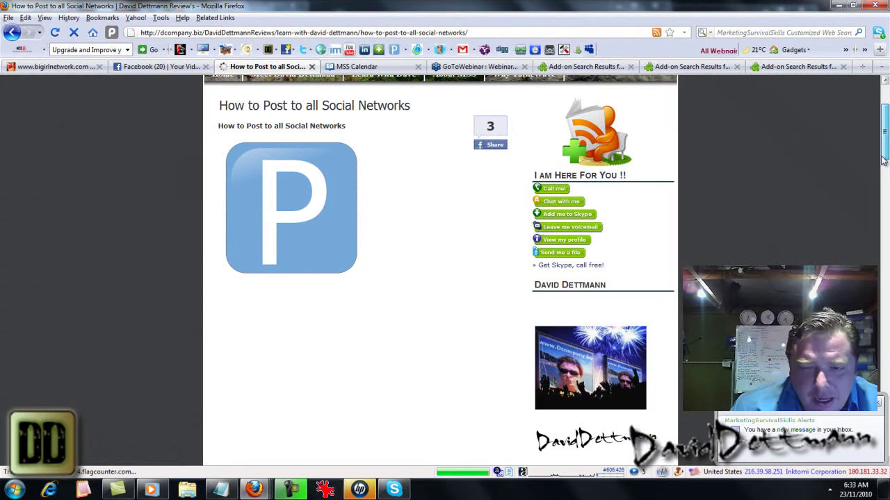
pyautogui.moveTo(882, 160)
pyautogui.mouseDown()
pyautogui.moveTo(882, 177)
pyautogui.moveTo(884, 137)
pyautogui.mouseUp()
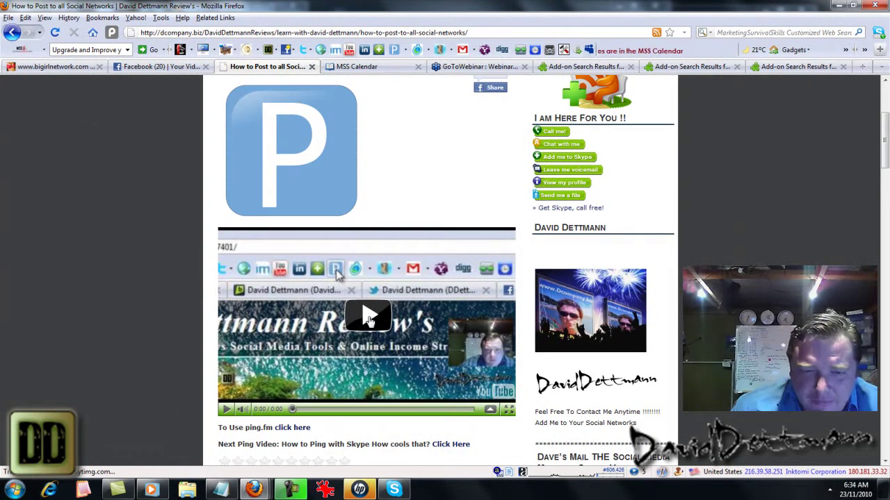
# Play the post's embedded YouTube tutorial so NetVideoHunter captures the 24.4 MB clip.
pyautogui.click(369, 318)
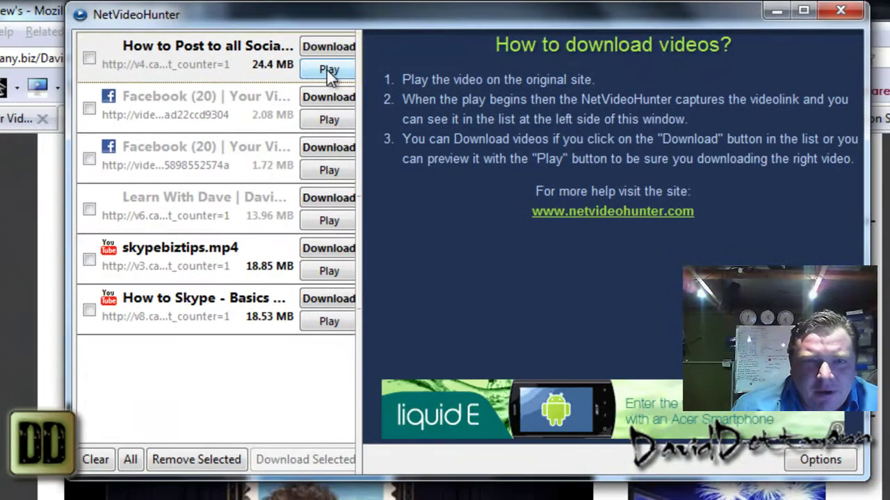
# Preview the 24.4 MB 'How to Post to all Social Networks' clip, pause it, and close NetVideoHunter.
pyautogui.click(328, 70)
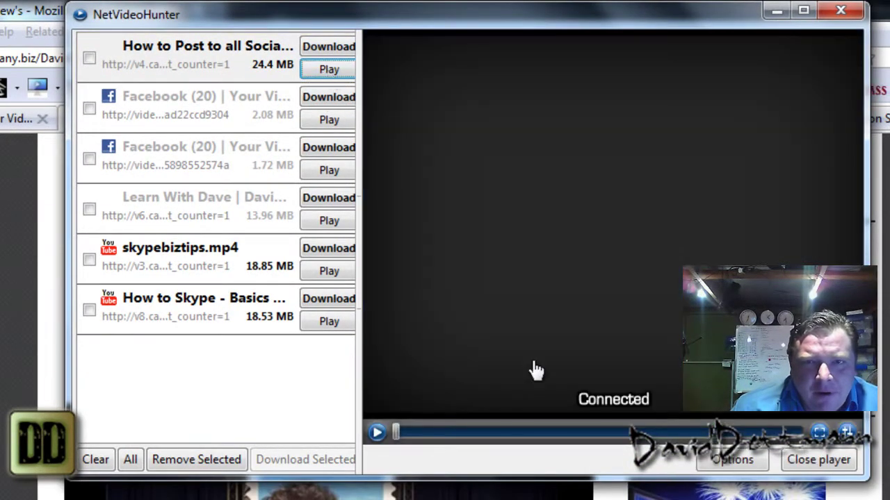
pyautogui.click(377, 433)
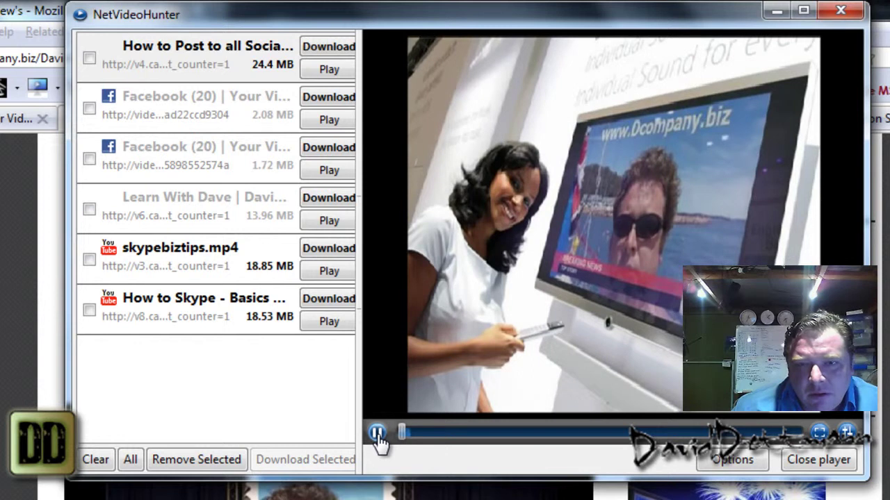
pyautogui.click(376, 434)
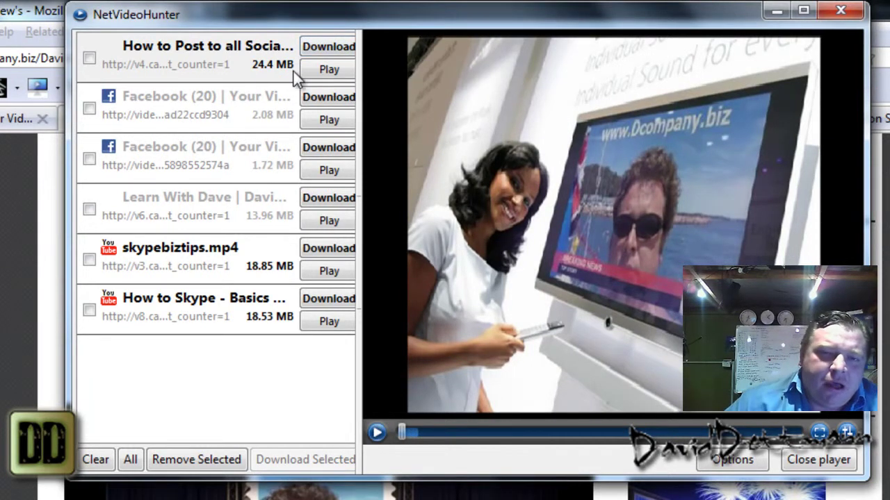
pyautogui.press('Escape')
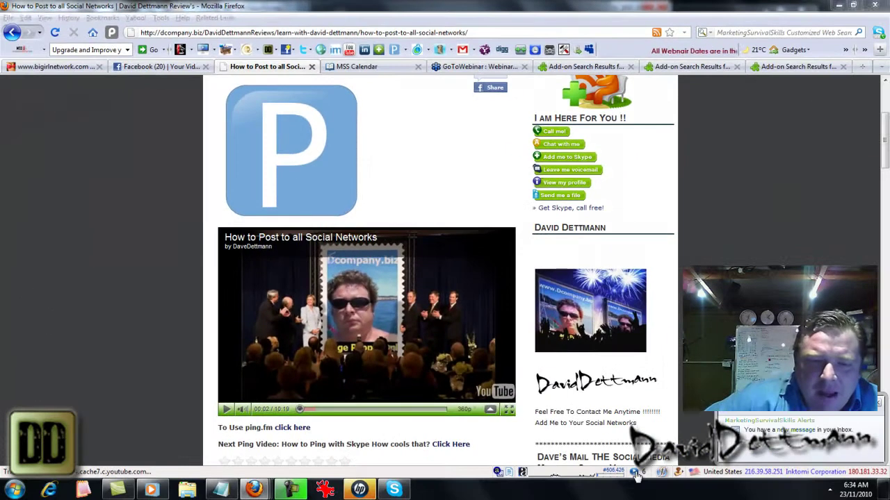
# Reopen NetVideoHunter's six-video list, close its player, and return to the Firefox social networks post.
pyautogui.click(636, 473)
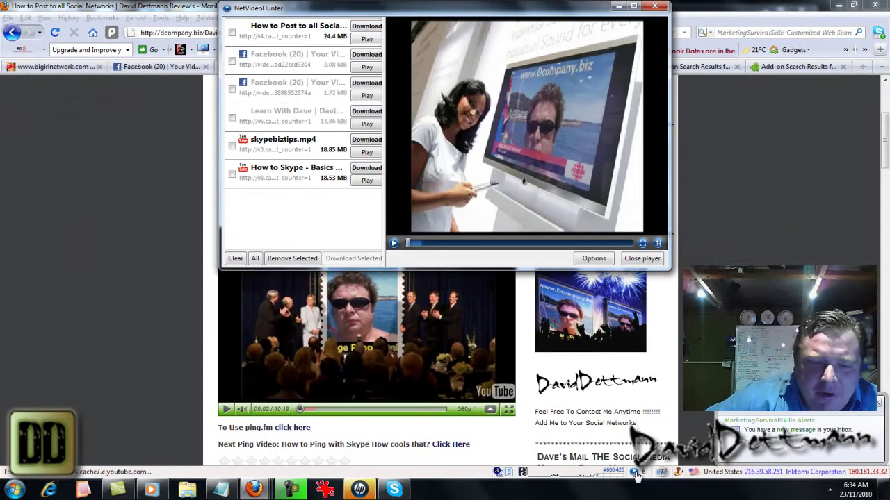
pyautogui.click(641, 258)
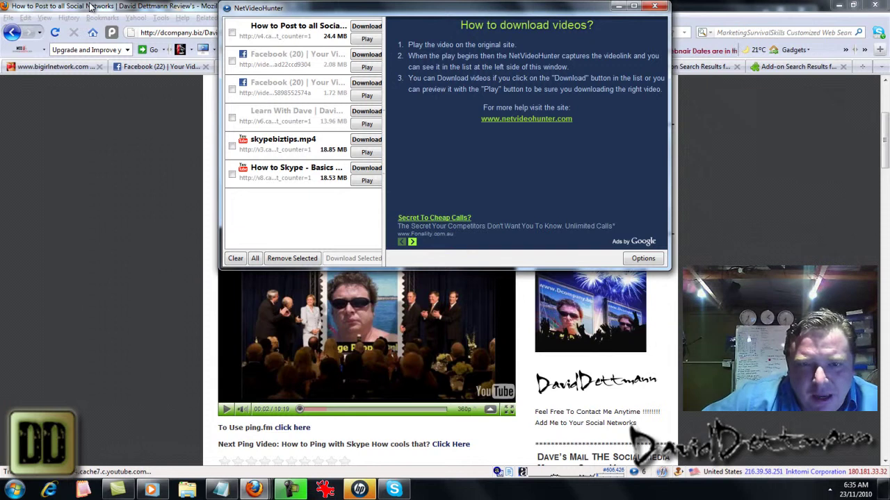
pyautogui.click(91, 8)
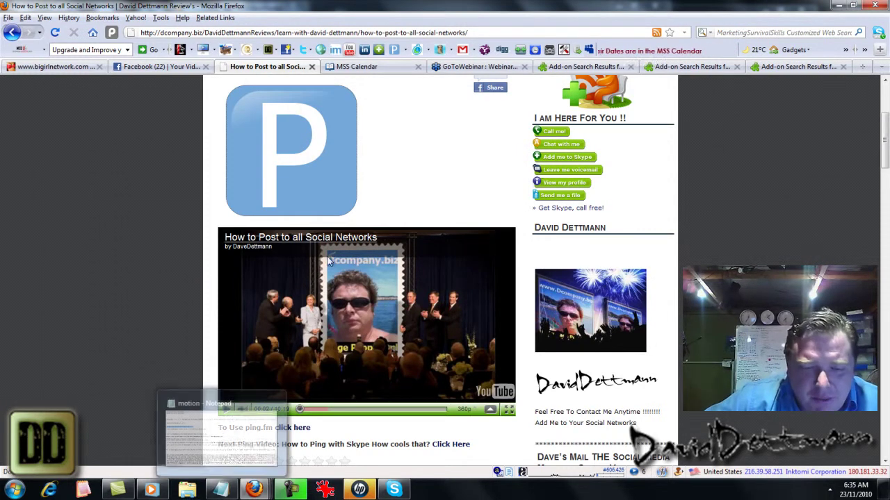
# Open Firefox's Add-ons manager from the Tools menu.
pyautogui.click(162, 19)
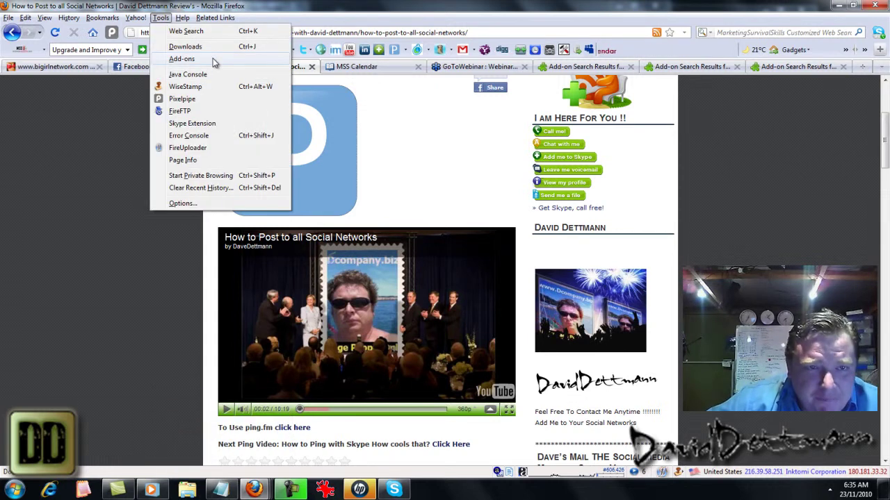
pyautogui.click(213, 60)
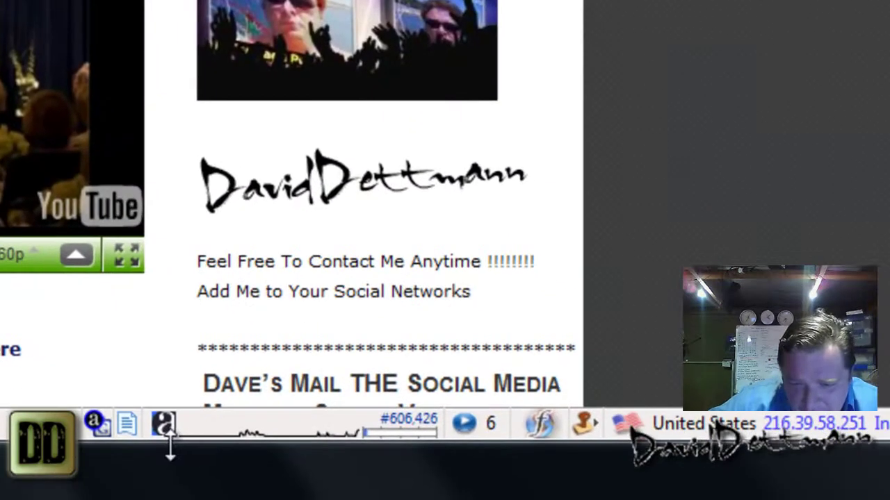
pyautogui.click(596, 424)
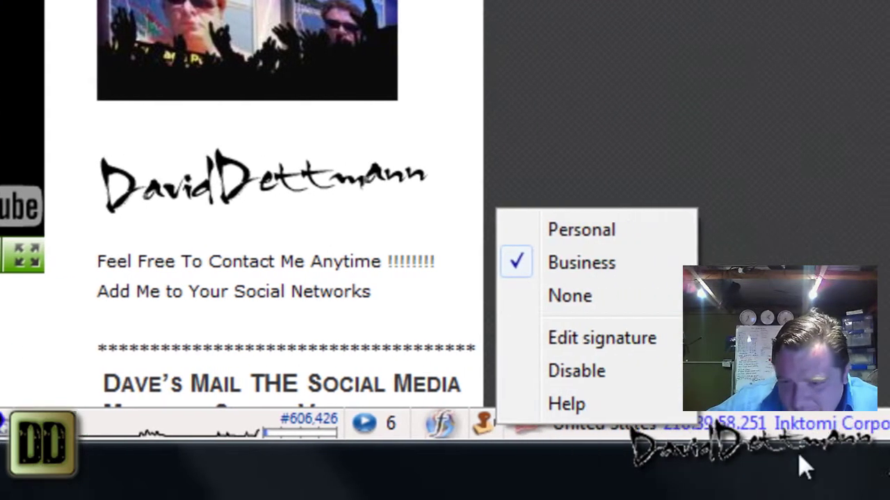
pyautogui.click(633, 344)
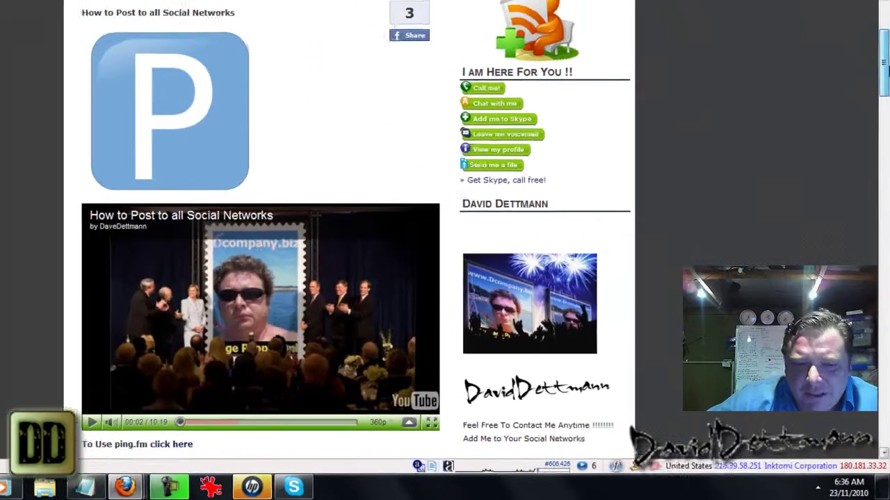
pyautogui.scroll(-5, 444, 244)
pyautogui.scroll(-3, 444, 243)
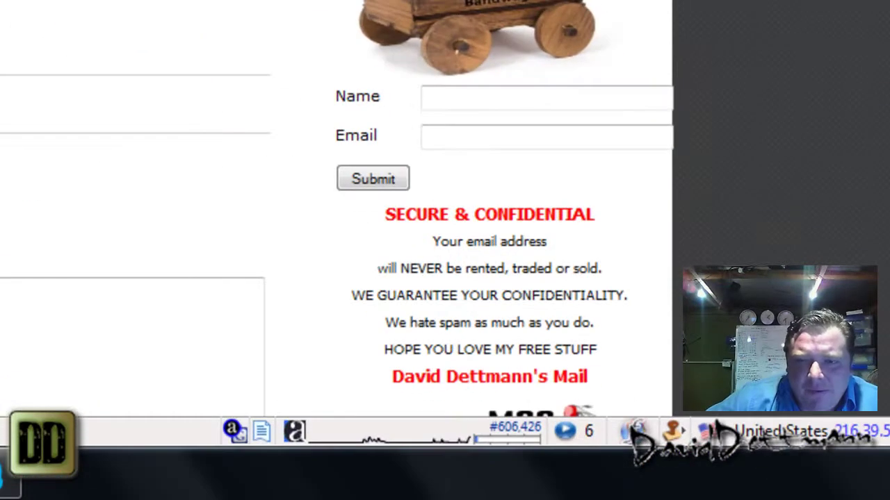